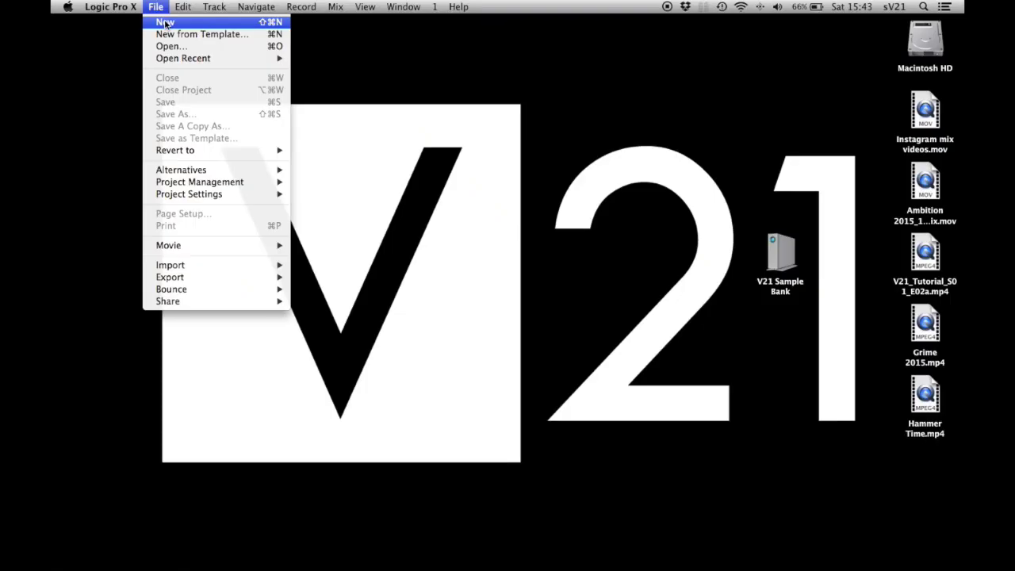
Create a new project, Untitled 2, with one software instrument track, Inst 1
left_click(165, 22)
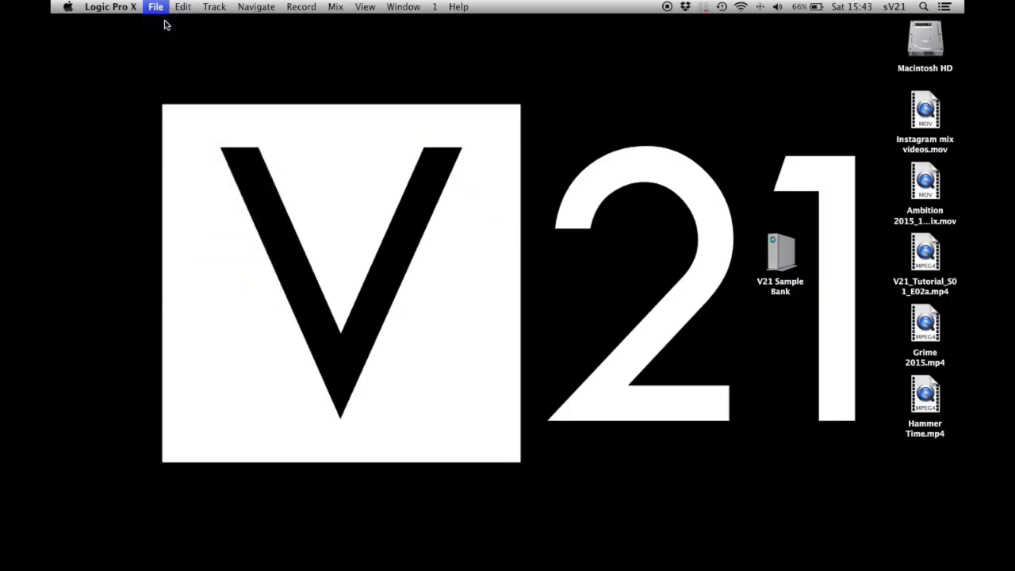
key("Return")
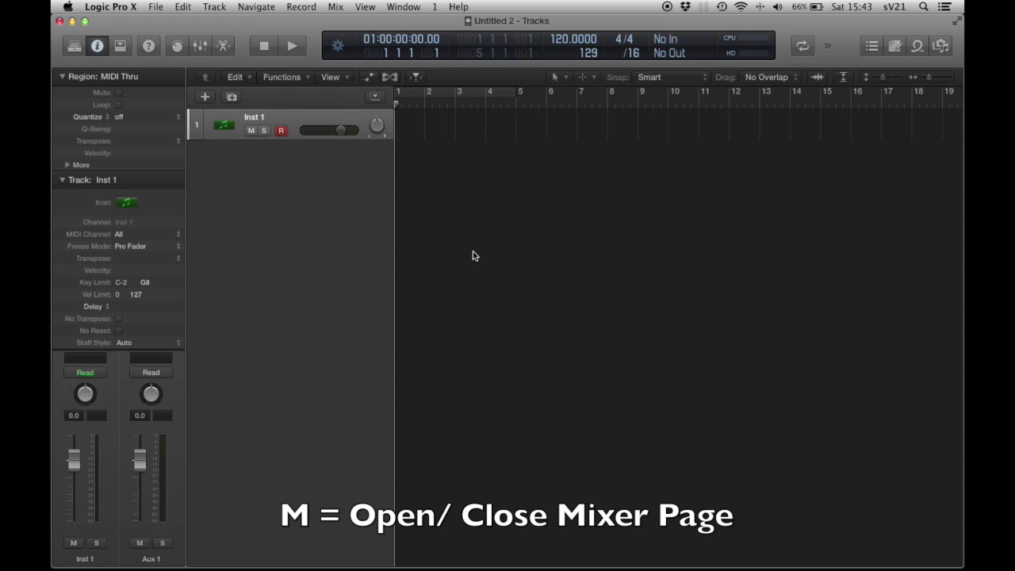
Show a taller mixer and add new aux channel strips, Aux 2 through Aux 4
key("m")
left_click_drag(453, 320, 470, 191)
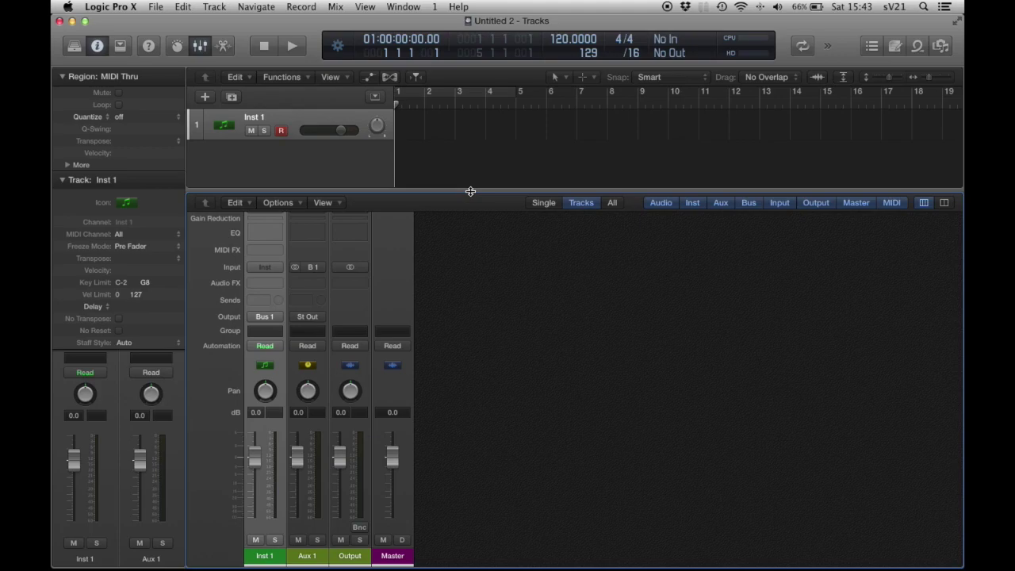
left_click(298, 204)
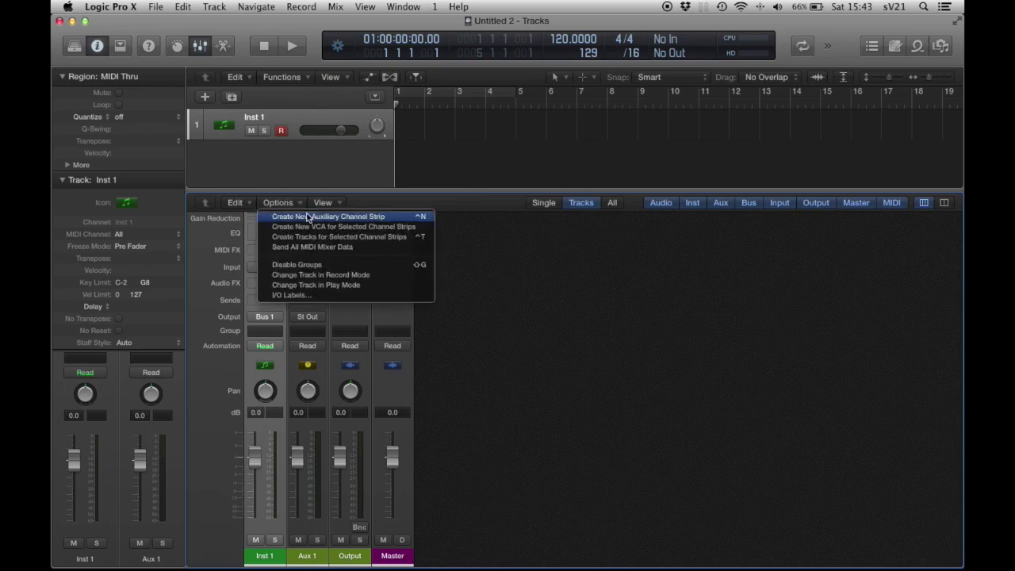
left_click(487, 273)
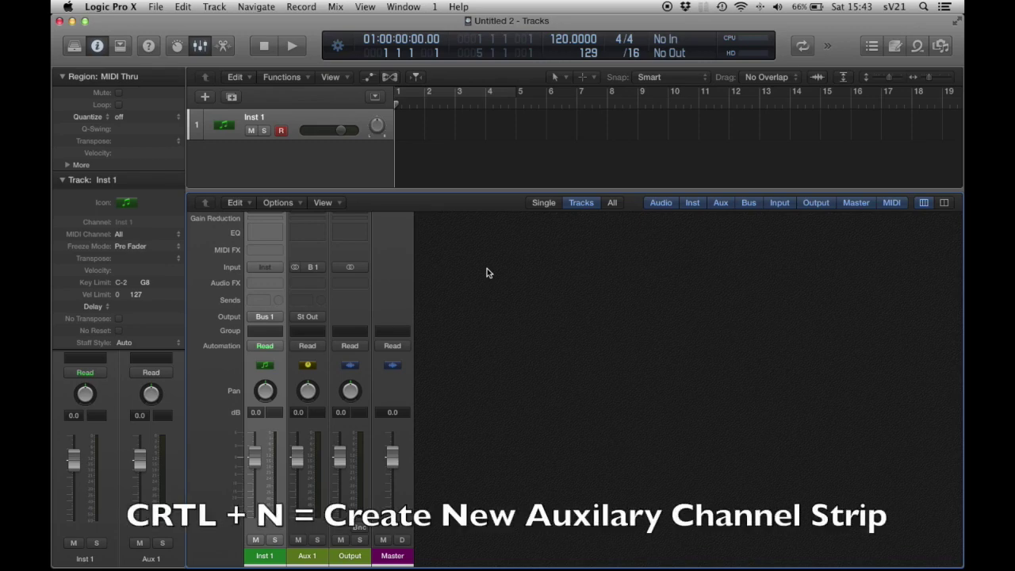
key("ctrl+n")
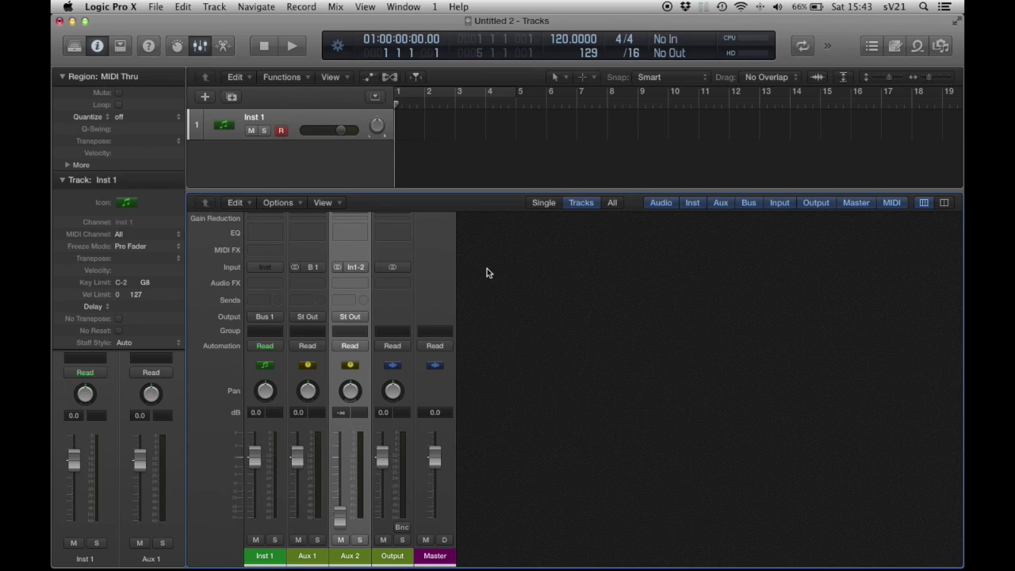
key("ctrl+n")
key("ctrl+n")
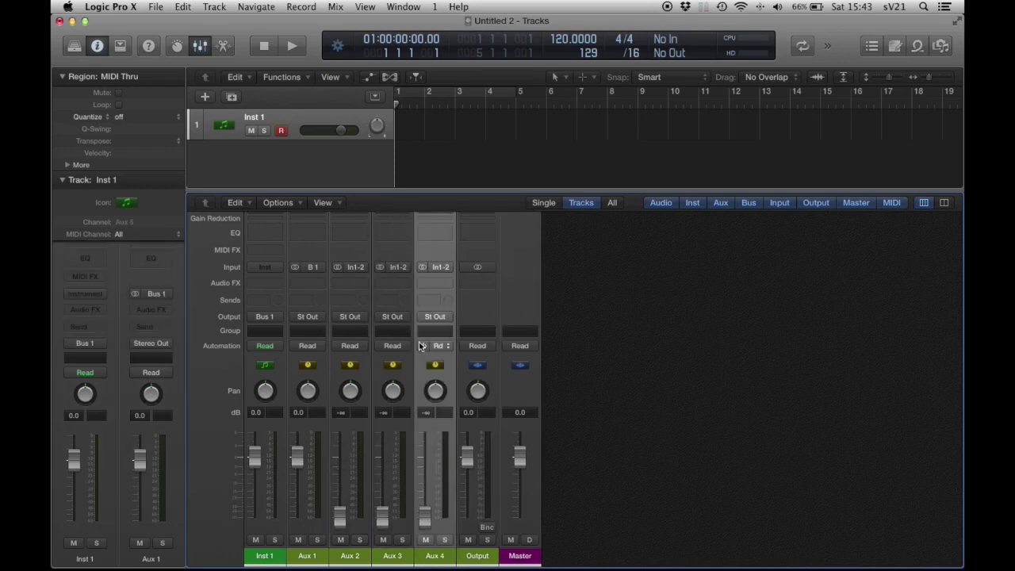
Rename the Aux 1 strip to DRUMS and the Aux 2 strip to BASS
left_click(315, 558)
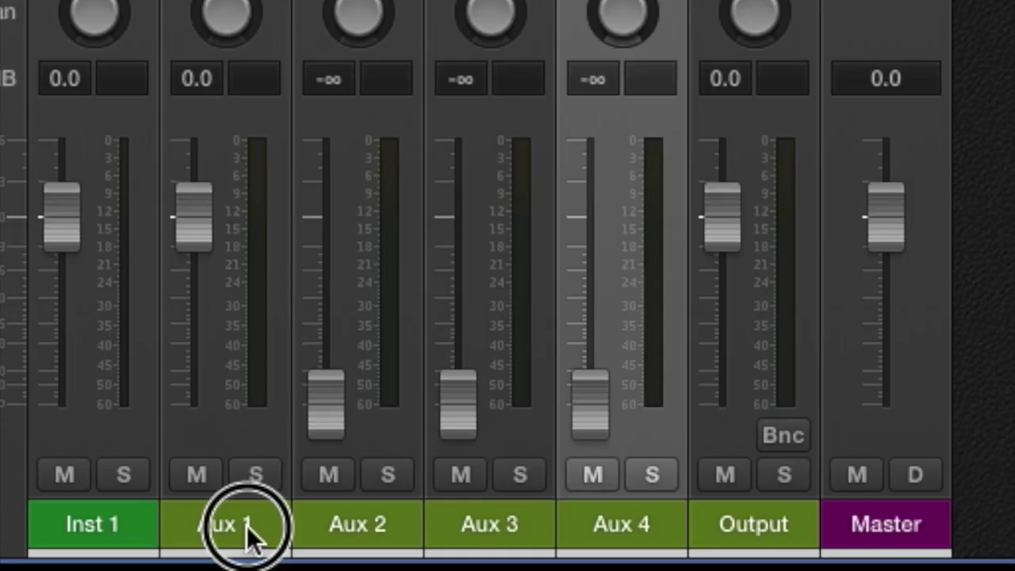
double_click(248, 539)
type("D")
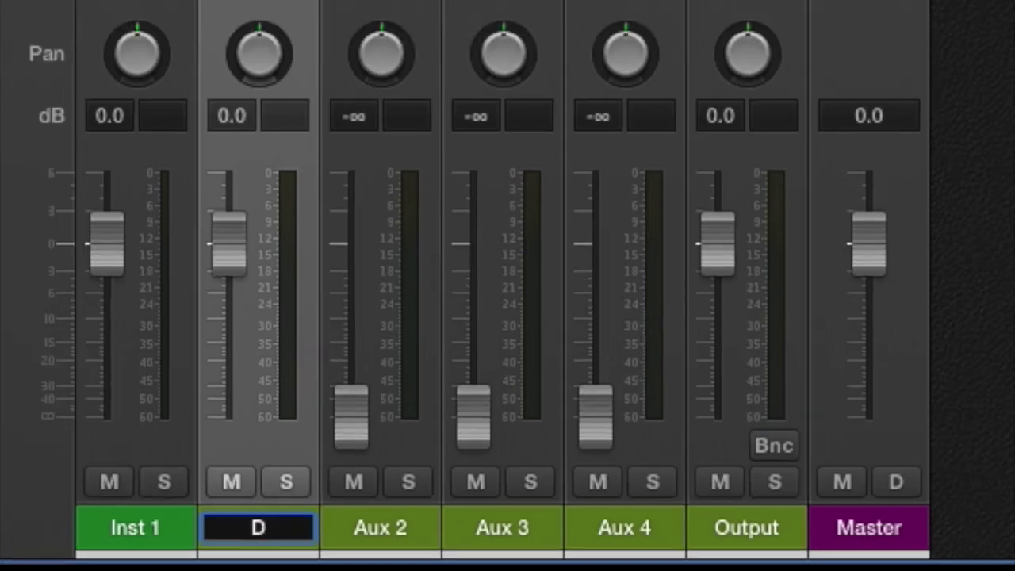
type("RUMS")
key("Return")
left_click(381, 528)
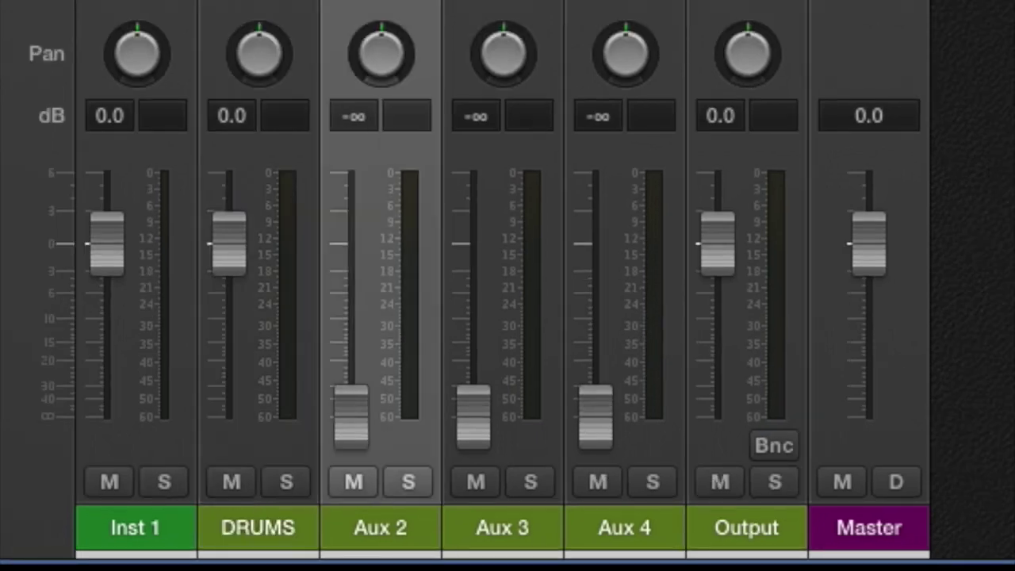
double_click(404, 529)
type("BASS")
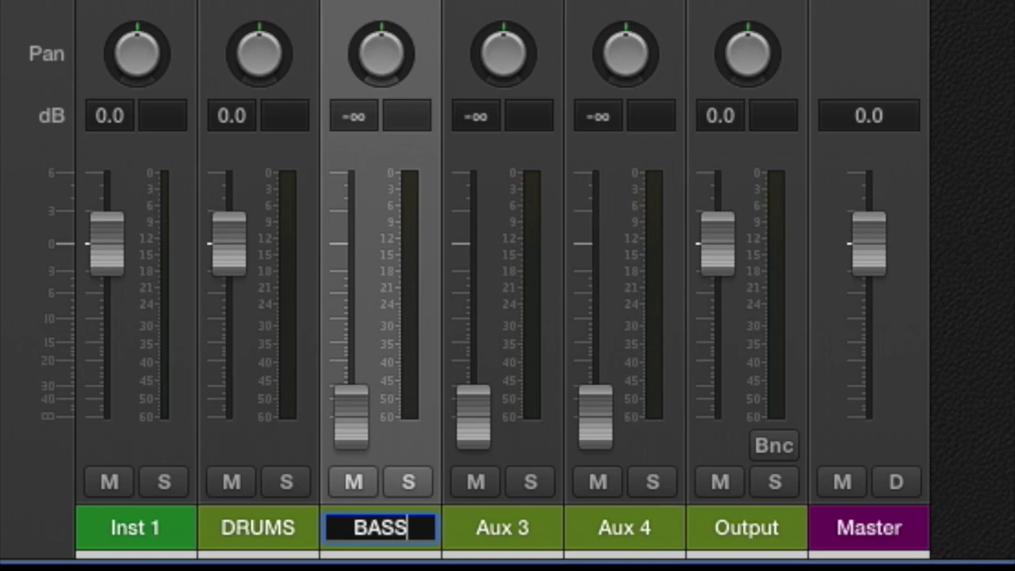
key("Return")
Rename the Aux 3 strip to KEYS and the Aux 4 strip to VOX
double_click(502, 527)
key("BackSpace")
type("KEYS")
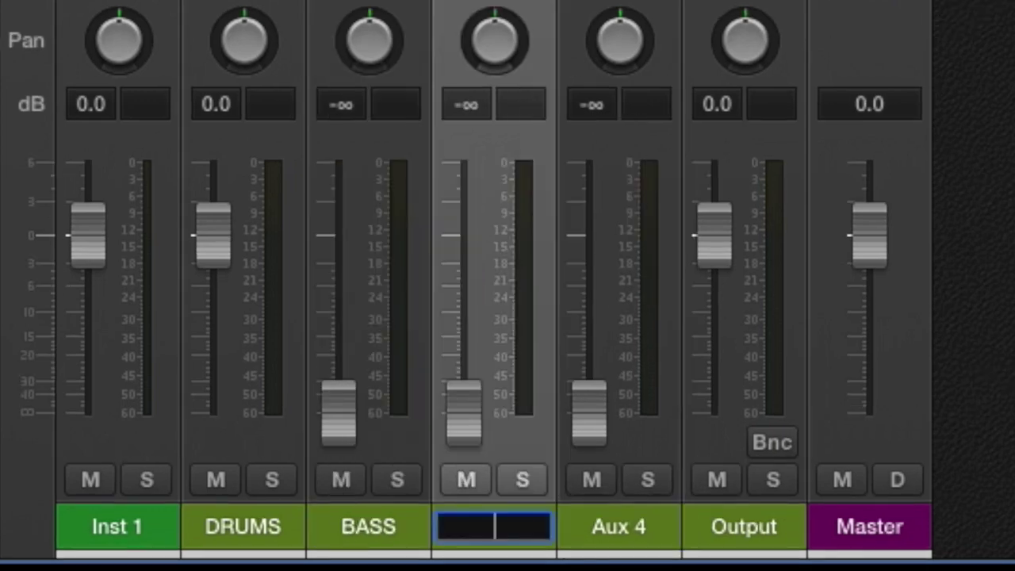
key("Return")
left_click(618, 528)
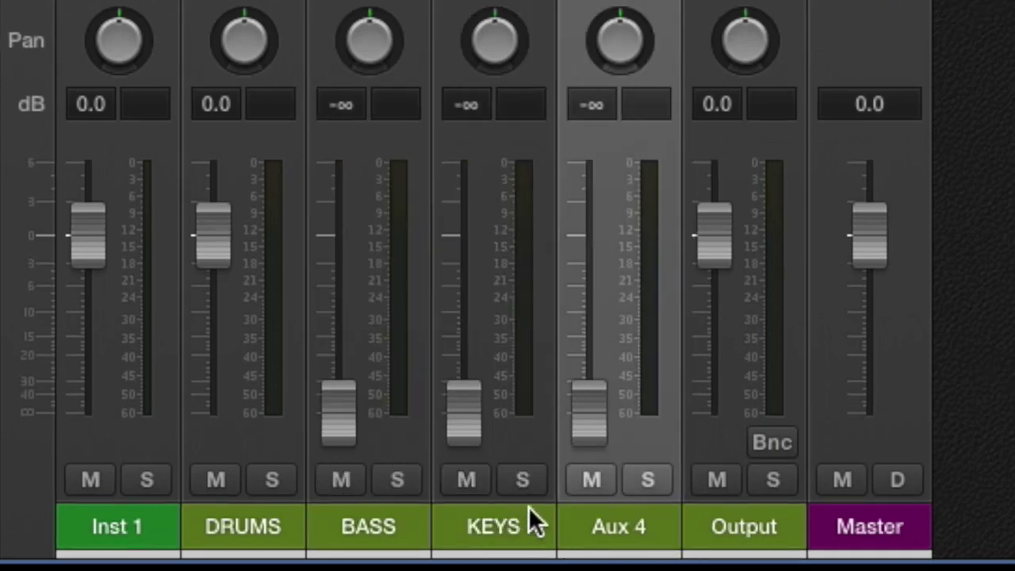
double_click(607, 529)
type("VOX")
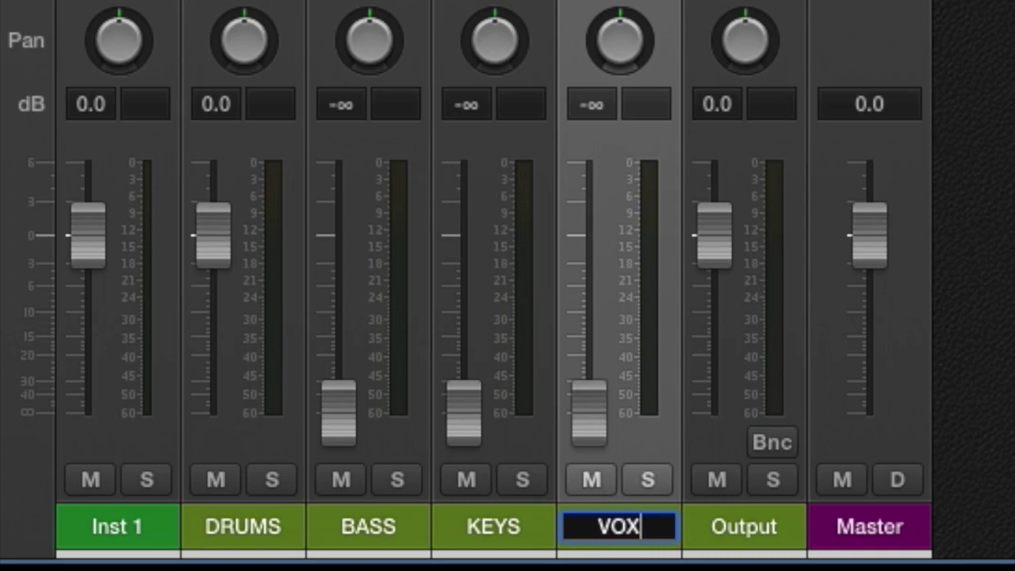
key("Return")
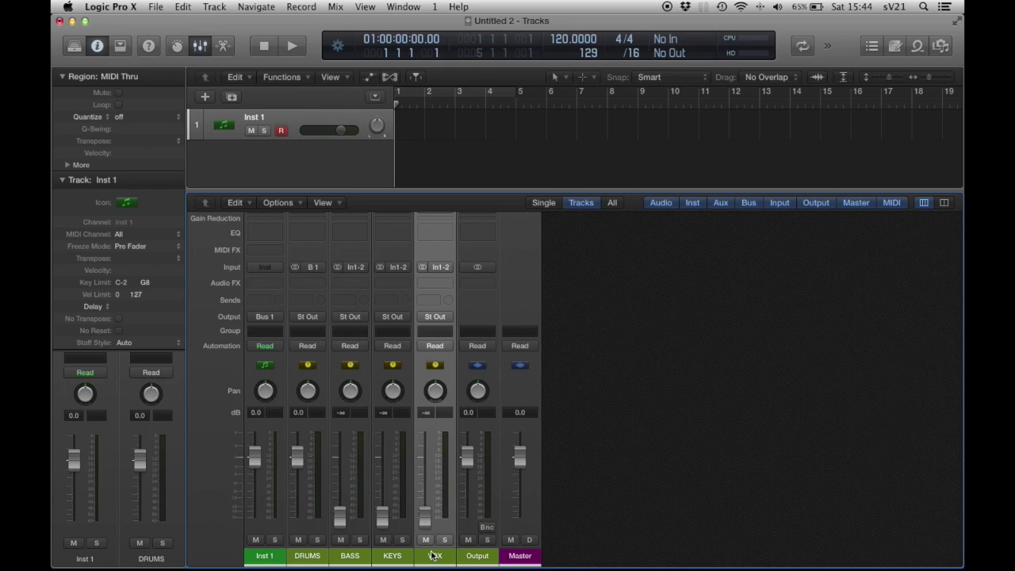
Add aux strip Aux 5 and insert a PlatinumVerb reverb on it
key("ctrl+super+n")
key("ctrl+super+n")
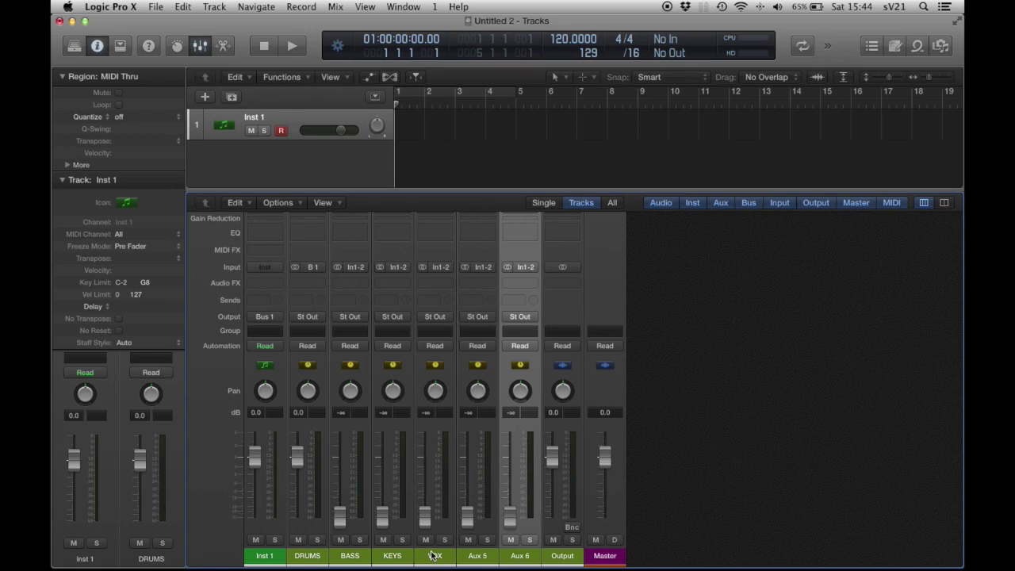
scroll(496, 268, "up", 1)
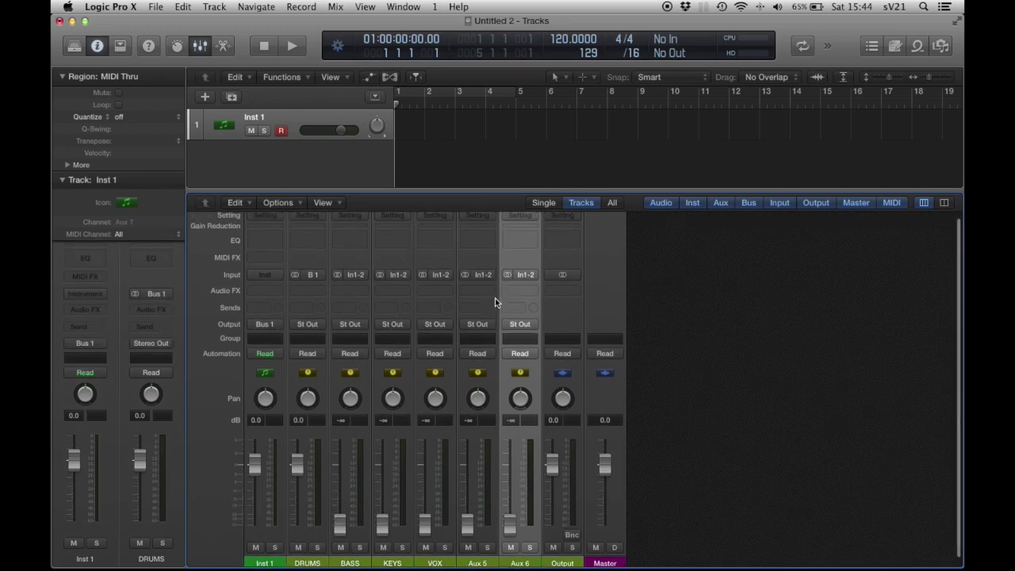
left_click(494, 290)
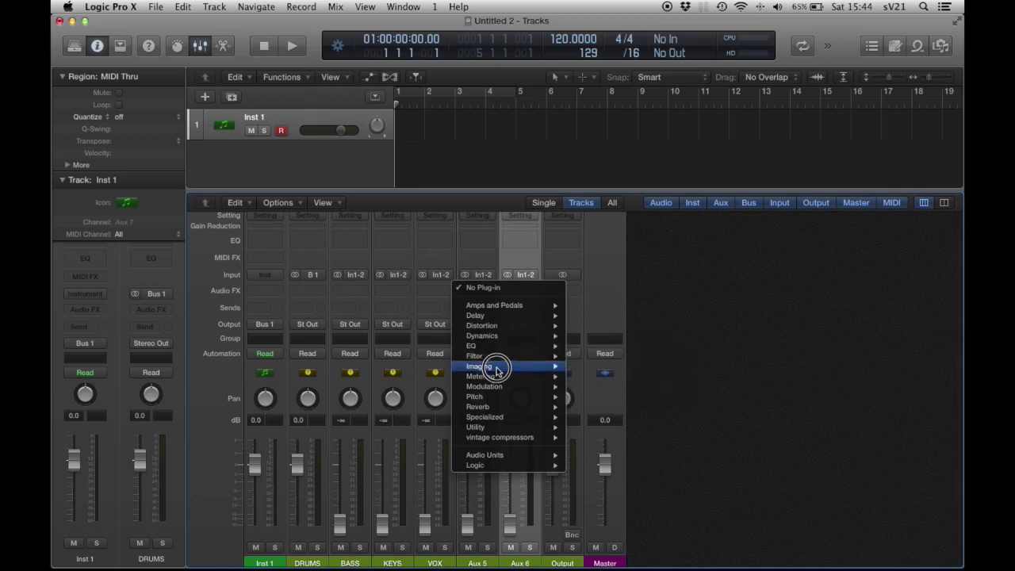
mouse_move(494, 407)
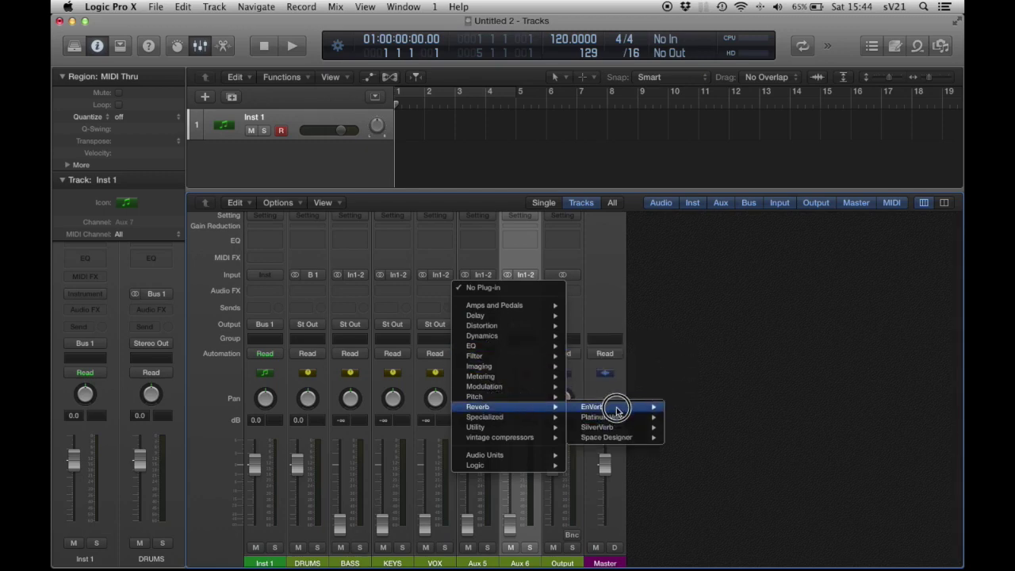
mouse_move(611, 416)
left_click(687, 416)
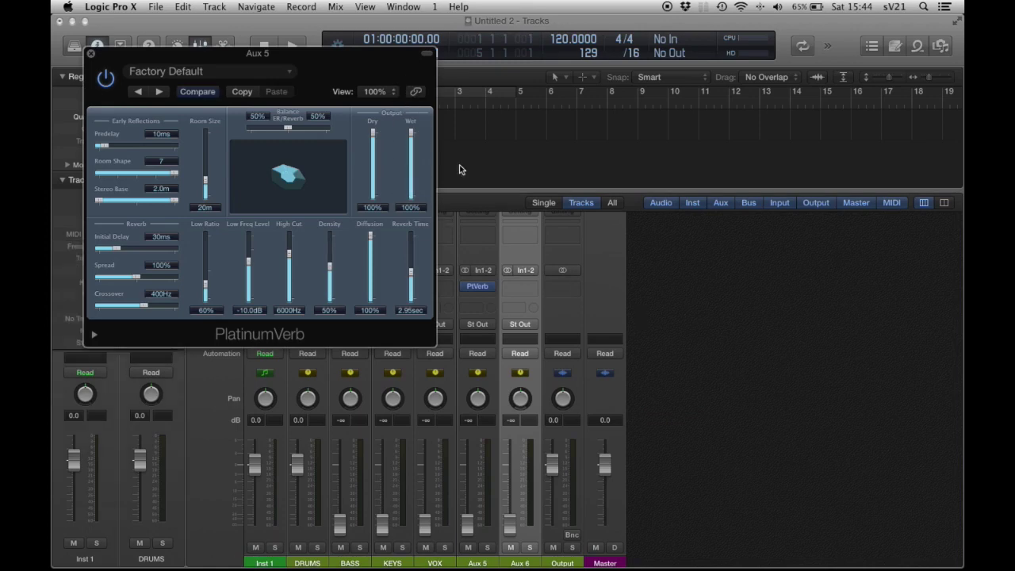
Insert Tape Delay on Aux 6 with wet level about 46%, then close both plug-in windows
left_click(520, 286)
mouse_move(544, 315)
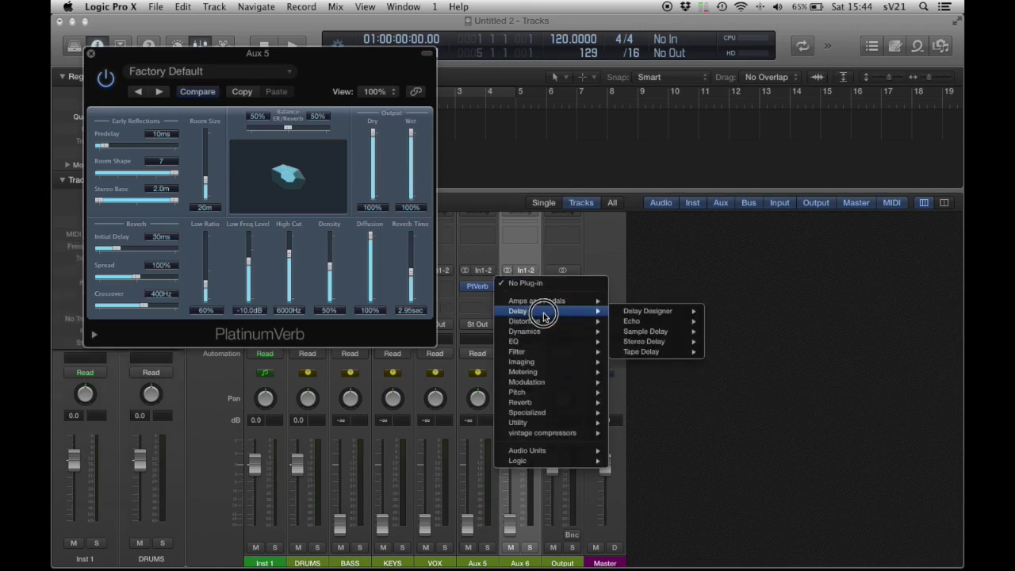
mouse_move(680, 351)
left_click(726, 354)
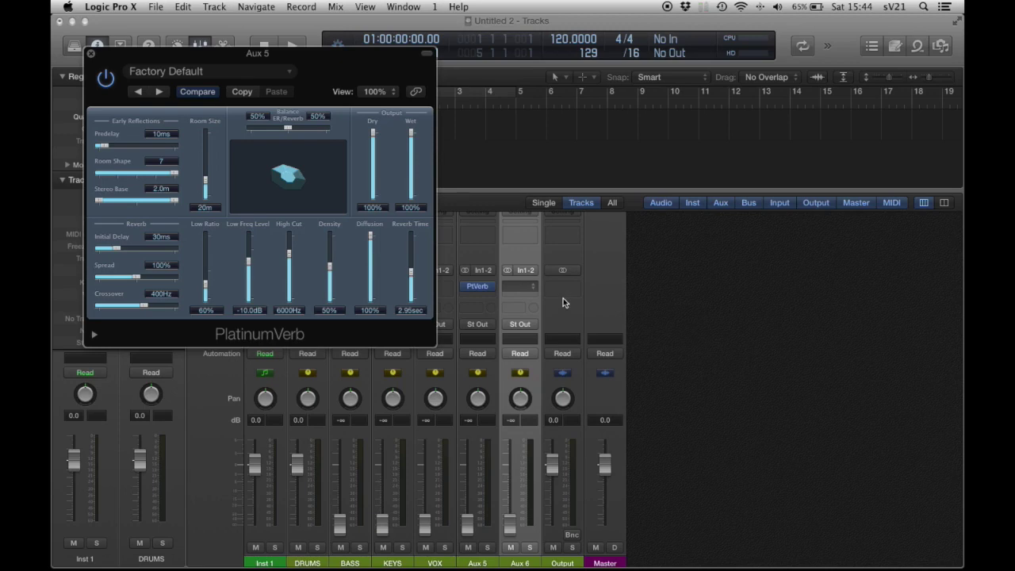
left_click_drag(396, 219, 434, 181)
left_click(103, 66)
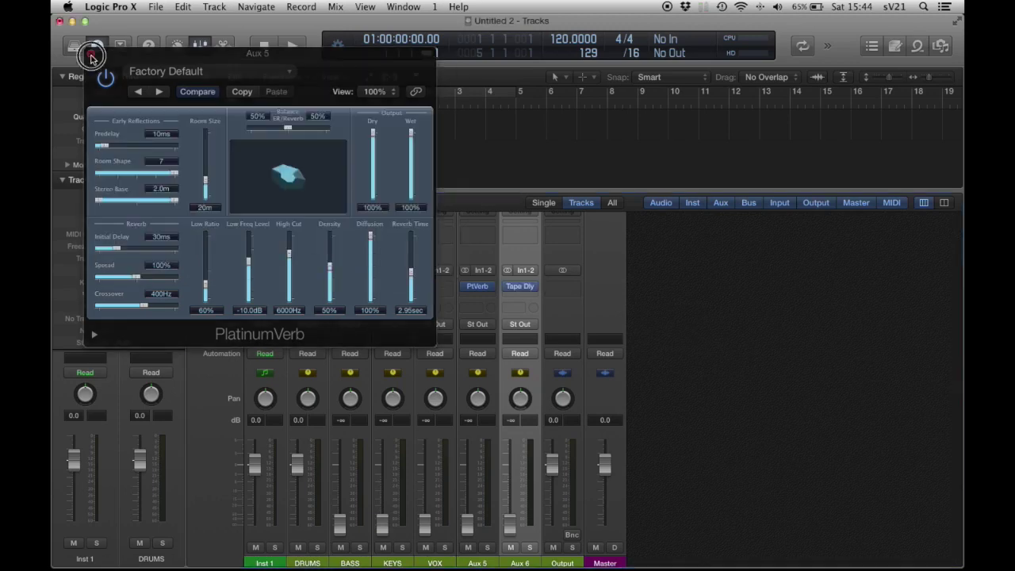
left_click(91, 57)
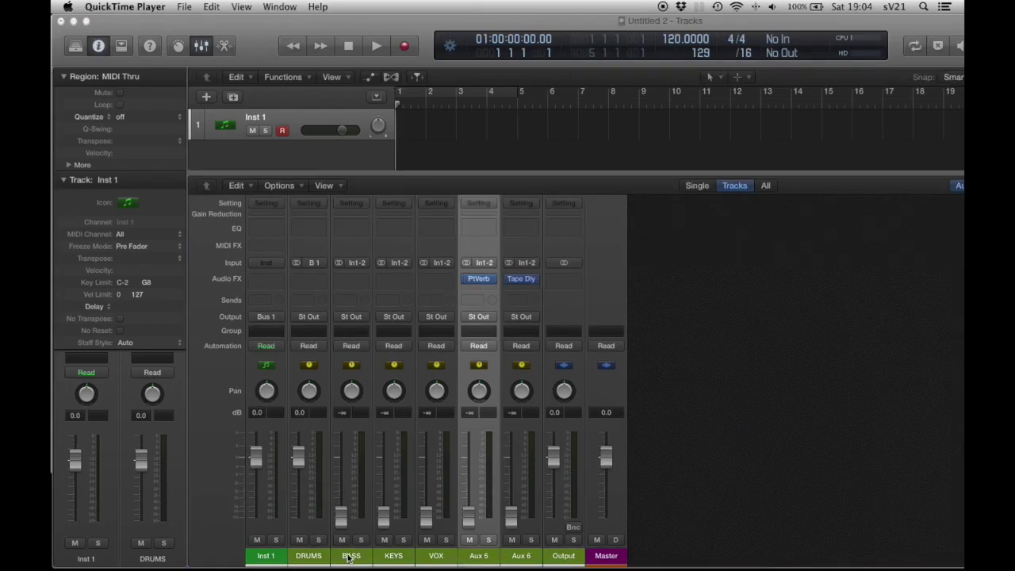
Reset the BASS through Aux 6 channel faders to 0 dB
left_click_drag(347, 557, 517, 560)
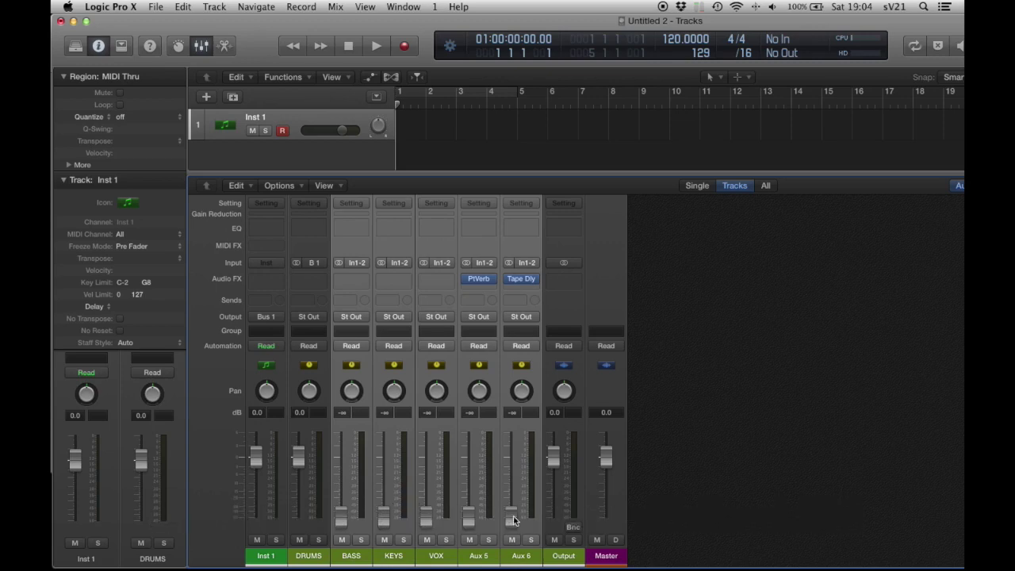
left_click(513, 520, "alt")
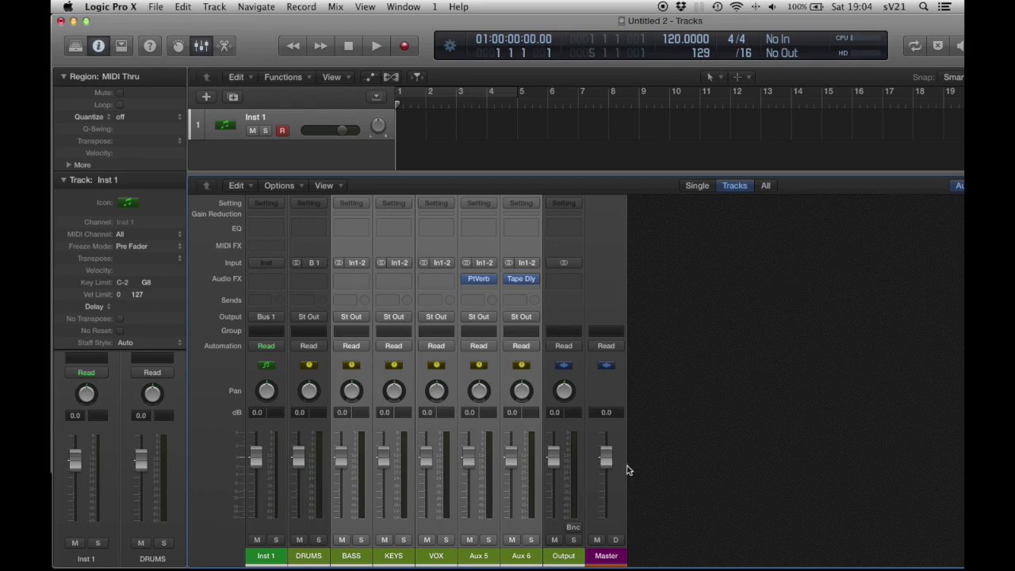
left_click(619, 395)
Assign bus inputs to the BASS, KEYS and VOX channels, with KEYS on Bus 3
left_click_drag(357, 266, 448, 318)
left_click_drag(403, 264, 491, 332)
left_click_drag(442, 264, 529, 320)
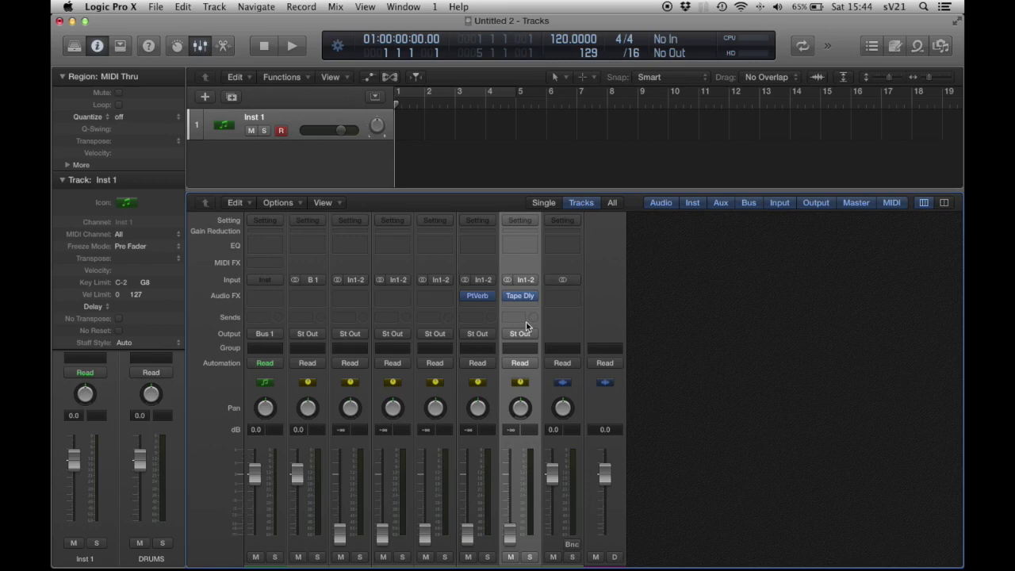
Hide the mixer and save the project as the template sV21_02
key("x")
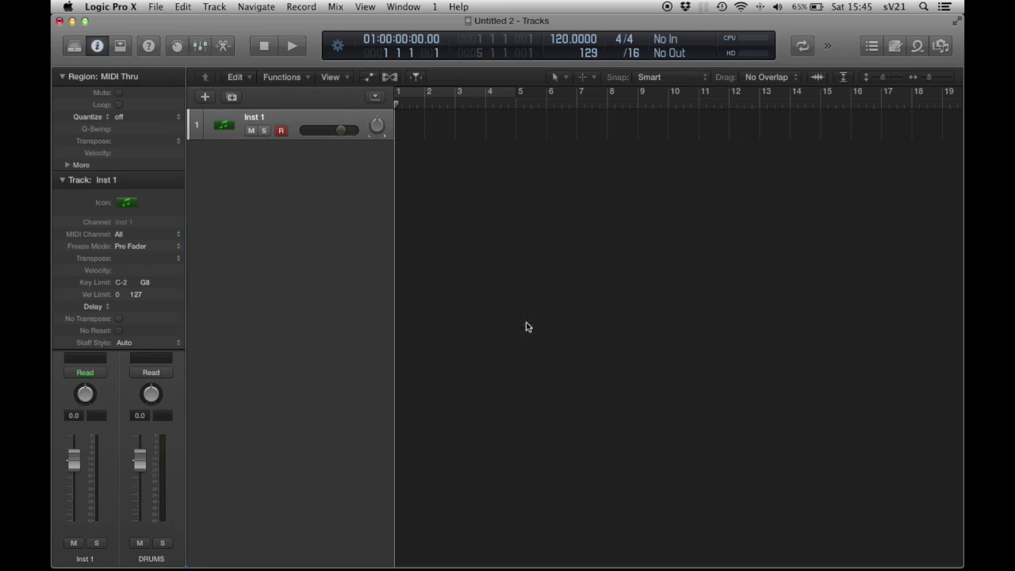
left_click(160, 5)
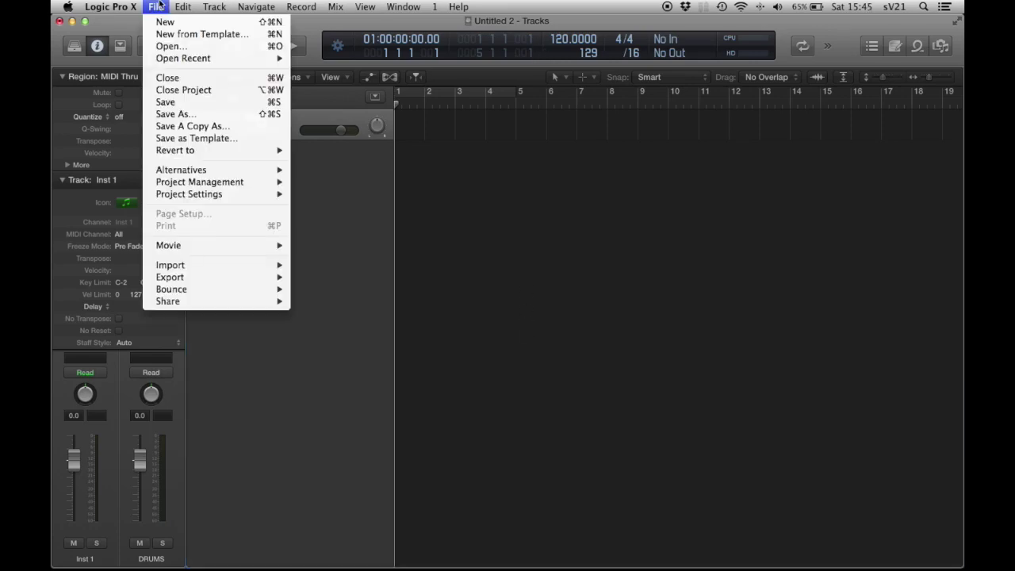
left_click(197, 143)
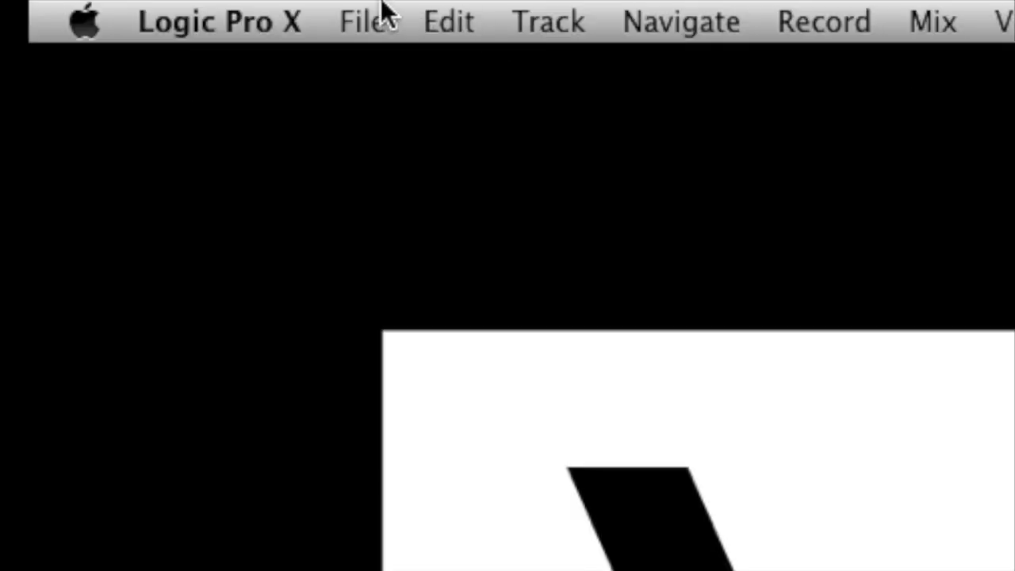
Start a new project from the saved template in the template chooser
left_click(156, 6)
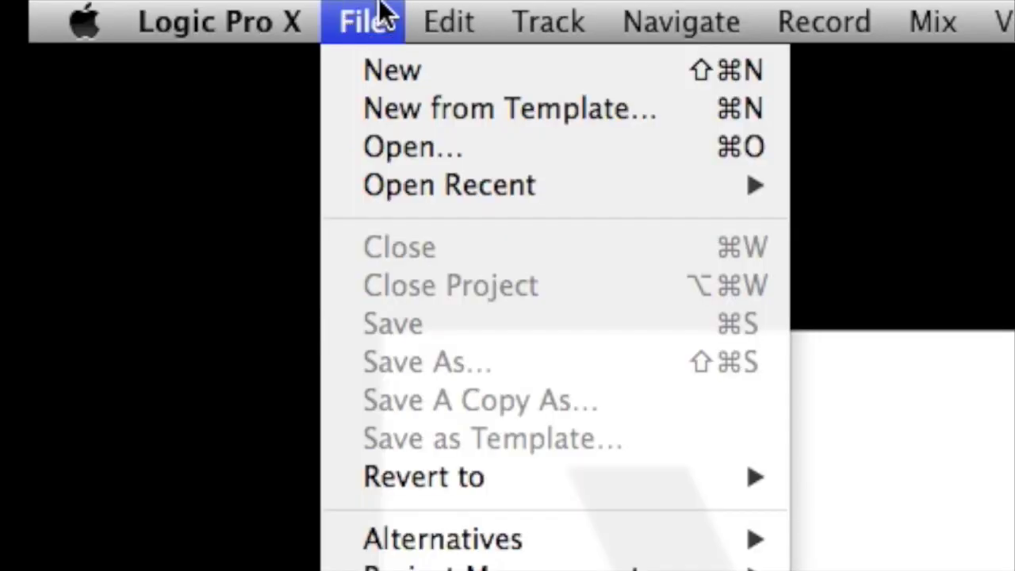
left_click(462, 119)
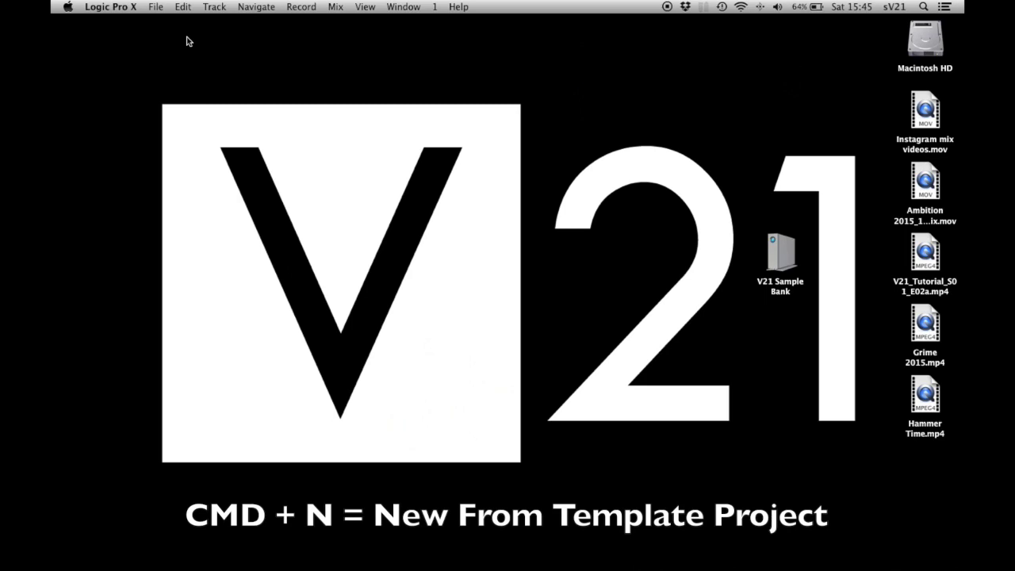
key("super+n")
left_click(842, 397)
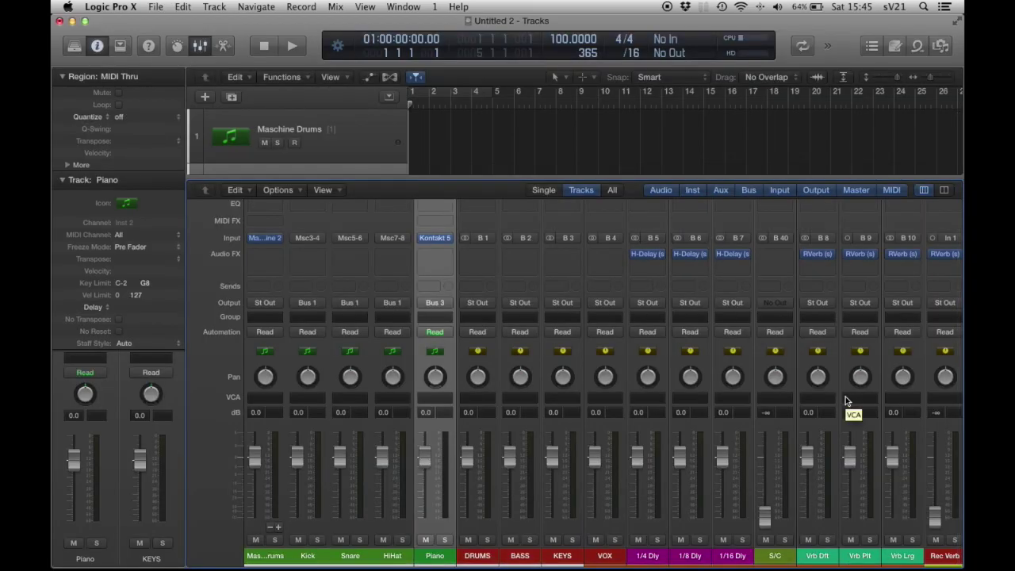
left_click(270, 240)
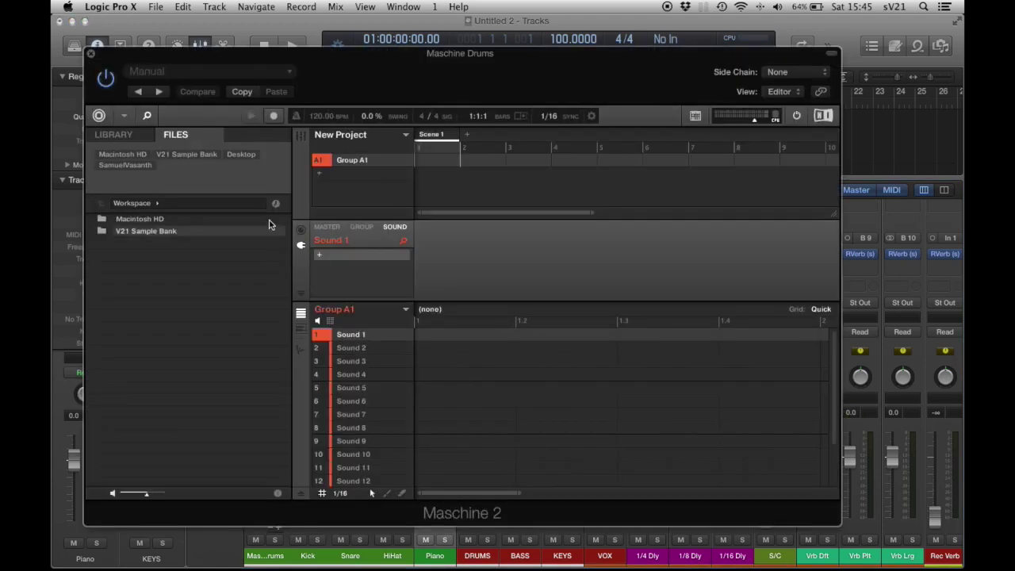
left_click(91, 59)
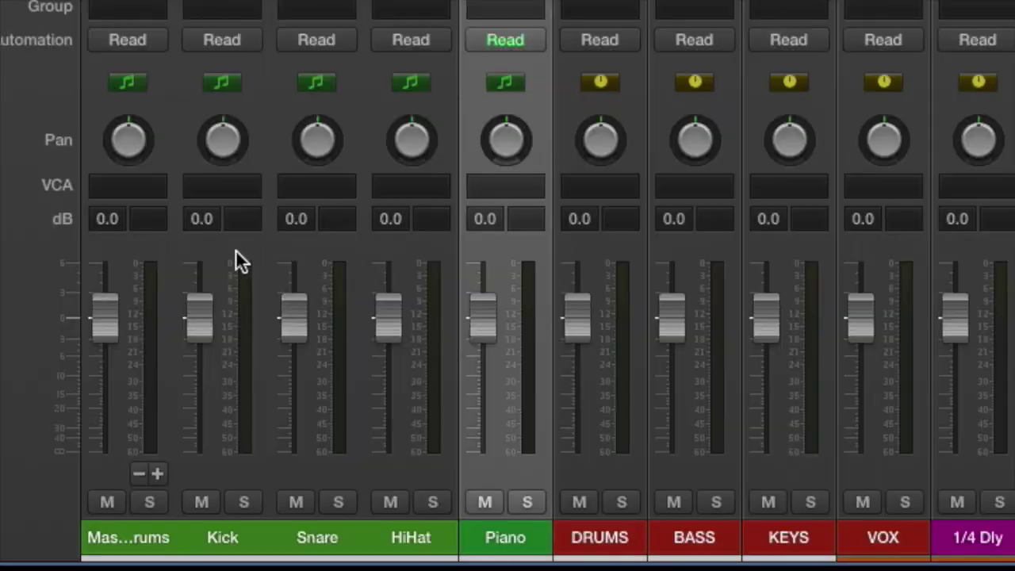
left_click_drag(213, 544, 442, 544)
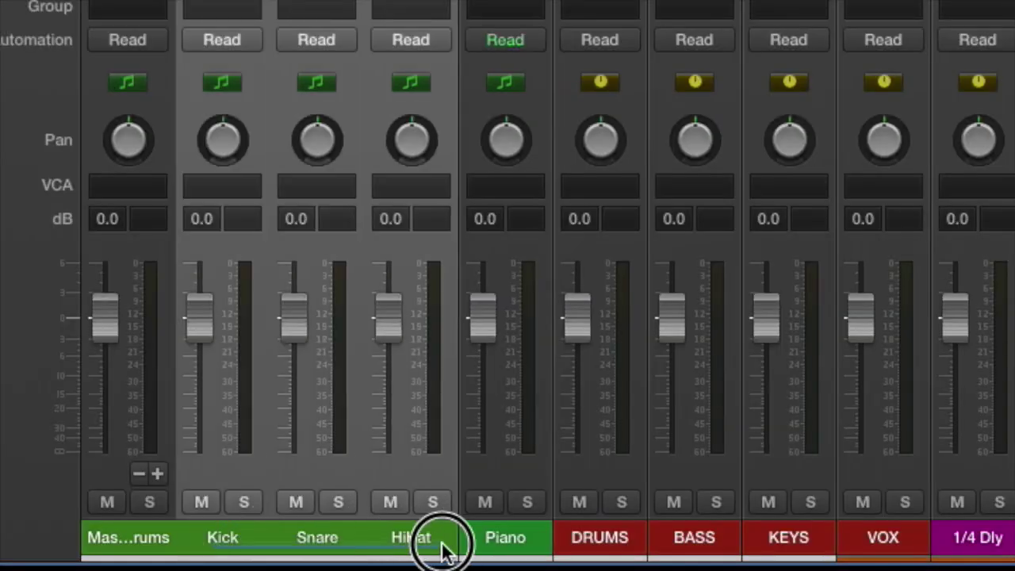
left_click(222, 535)
left_click(426, 544)
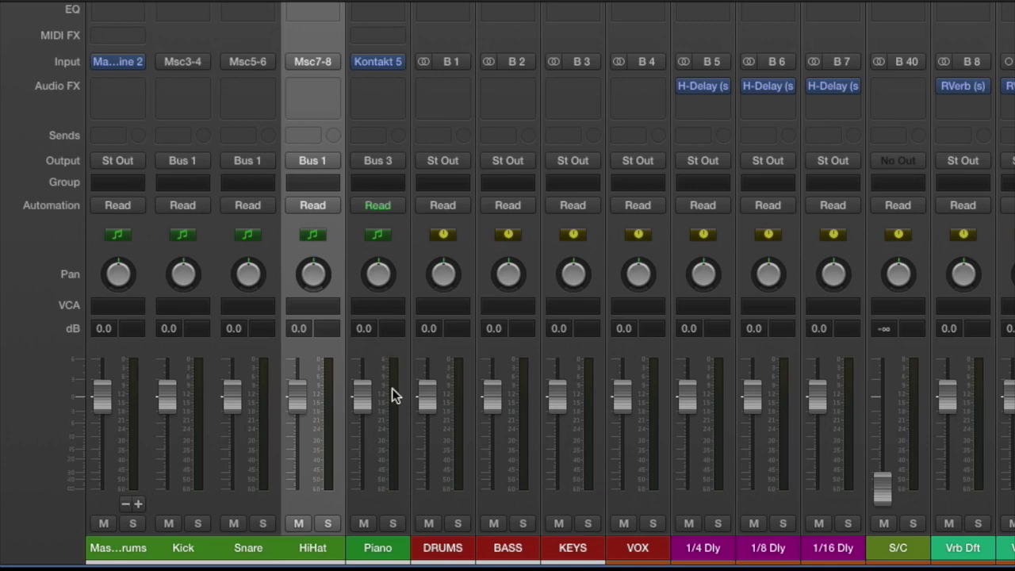
left_click(452, 548)
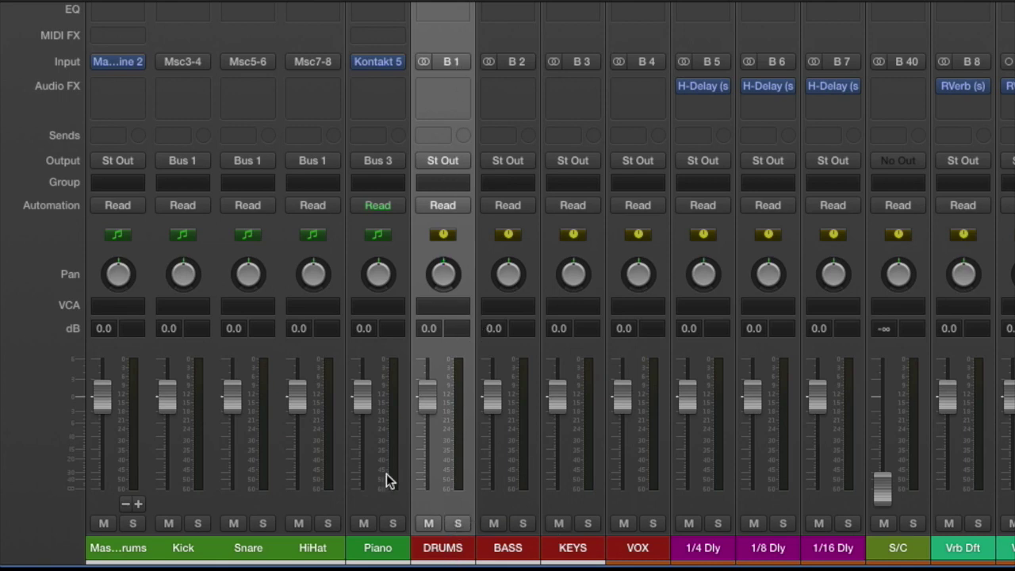
left_click(380, 547)
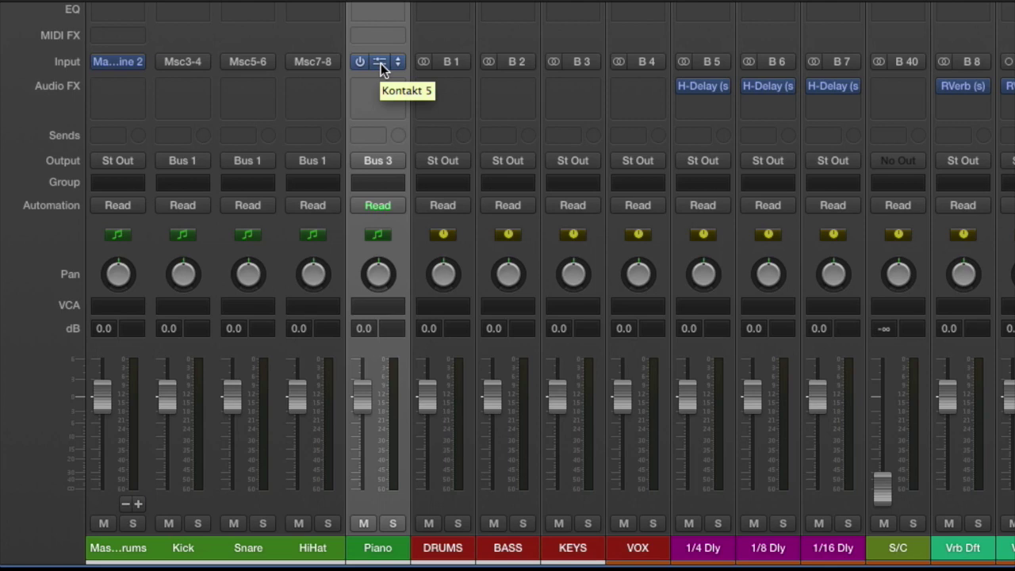
scroll(507, 317, "right", 2)
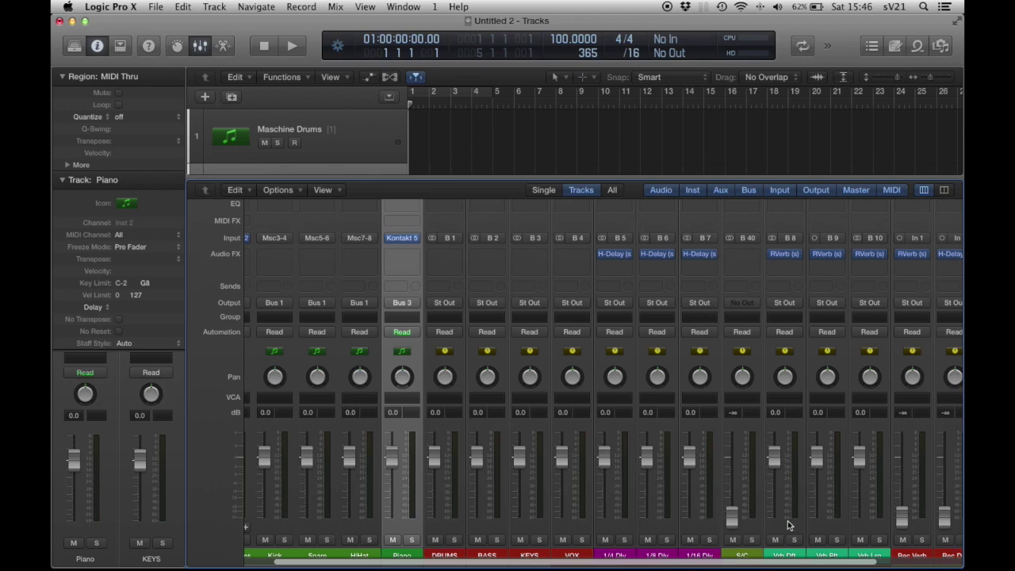
scroll(845, 494, "right", 1)
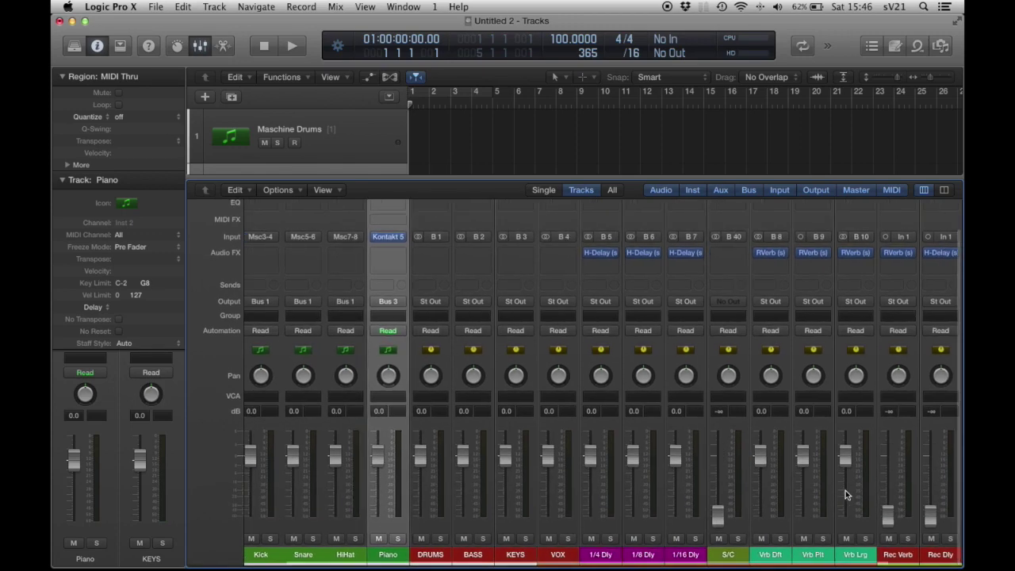
scroll(846, 490, "right", 3)
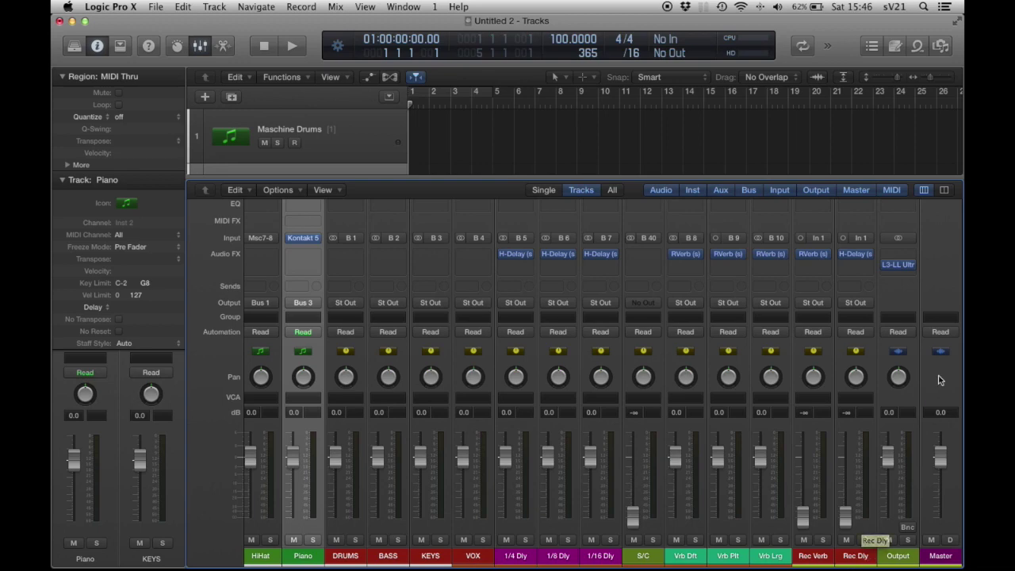
mouse_move(897, 268)
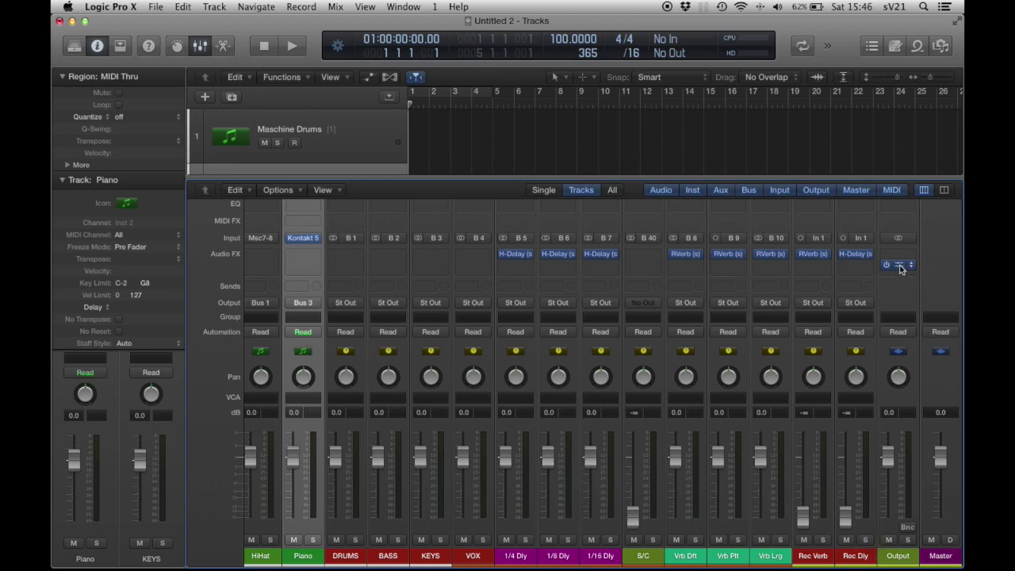